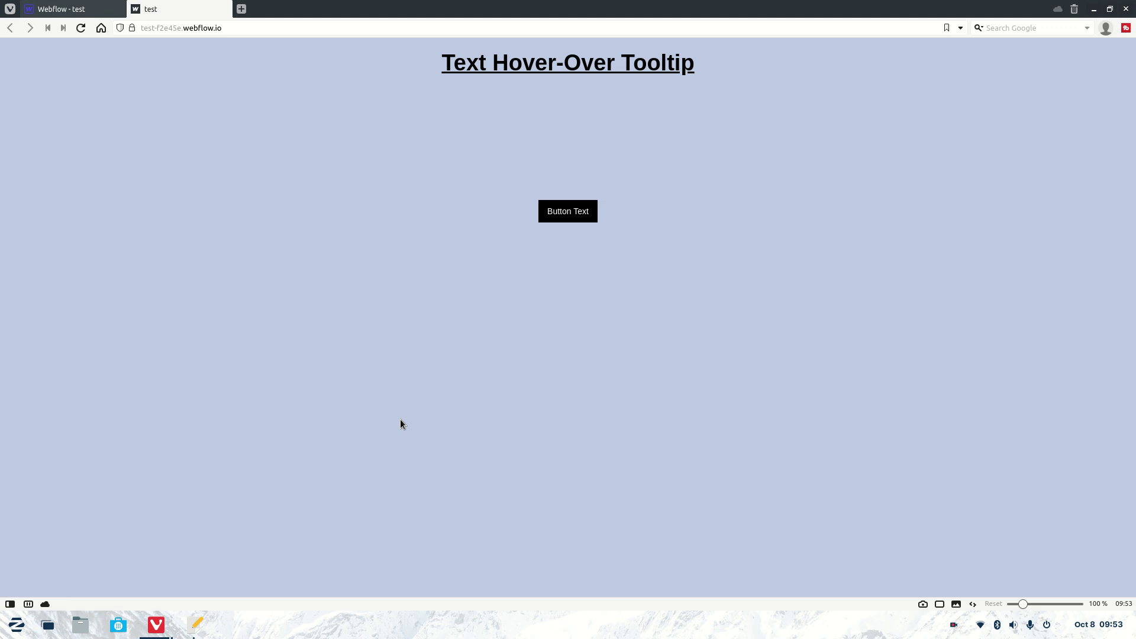
Confirm the 'Look at my button' tooltip on the live black button, then close the 'test' tab.
mouse_move(580, 209)
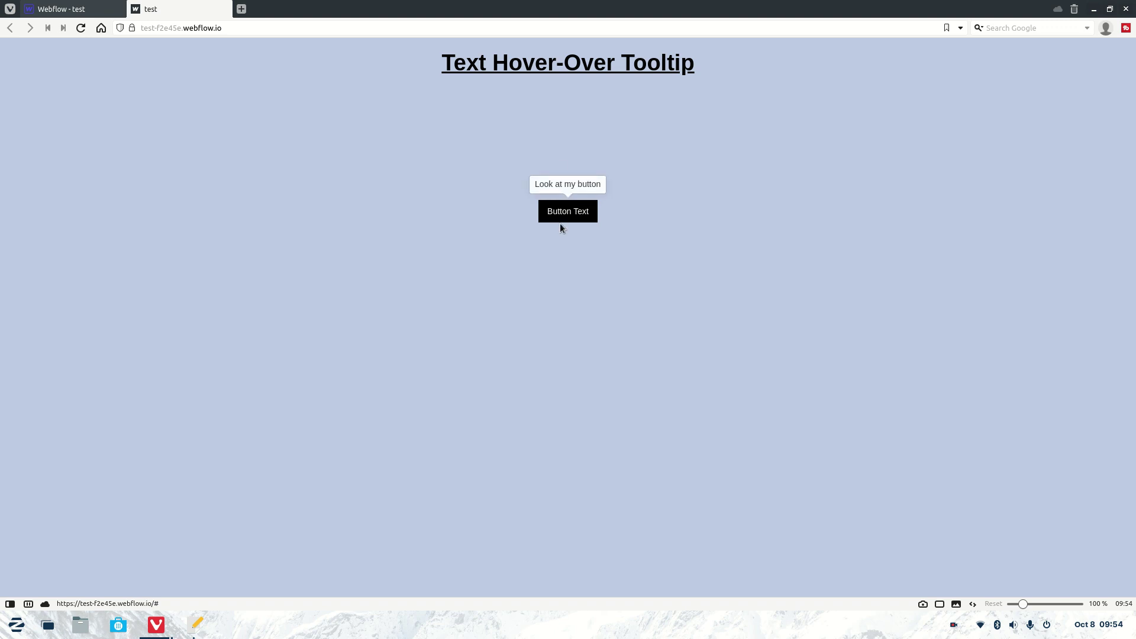
click(224, 9)
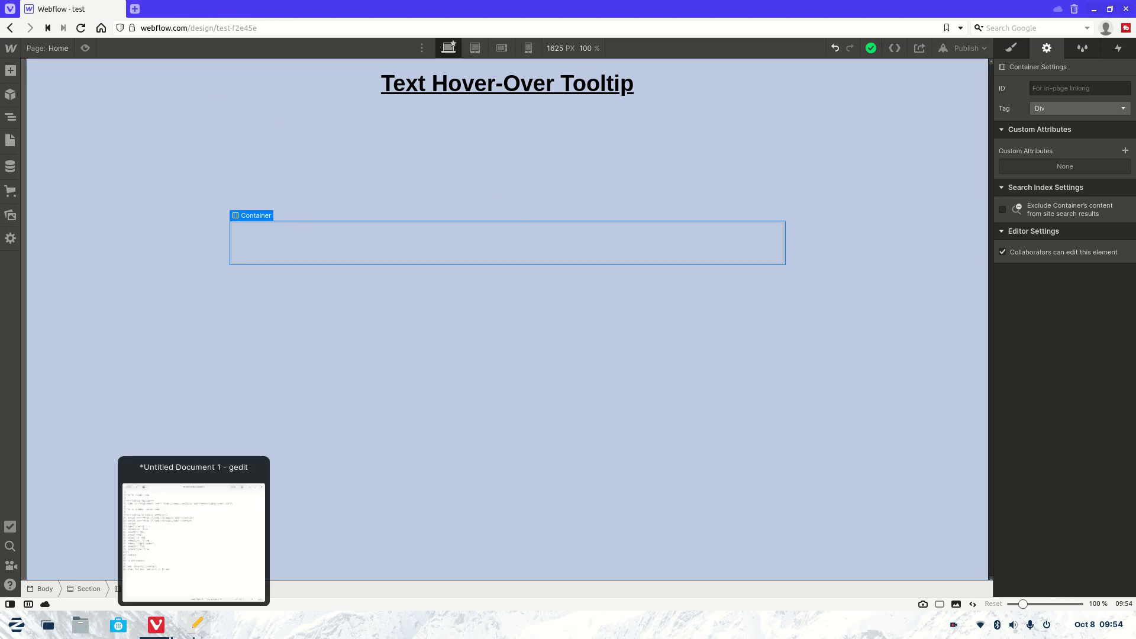
Restore the gedit notes and select the two-line Tooltip Styling stylesheet link on lines 4–5.
click(197, 625)
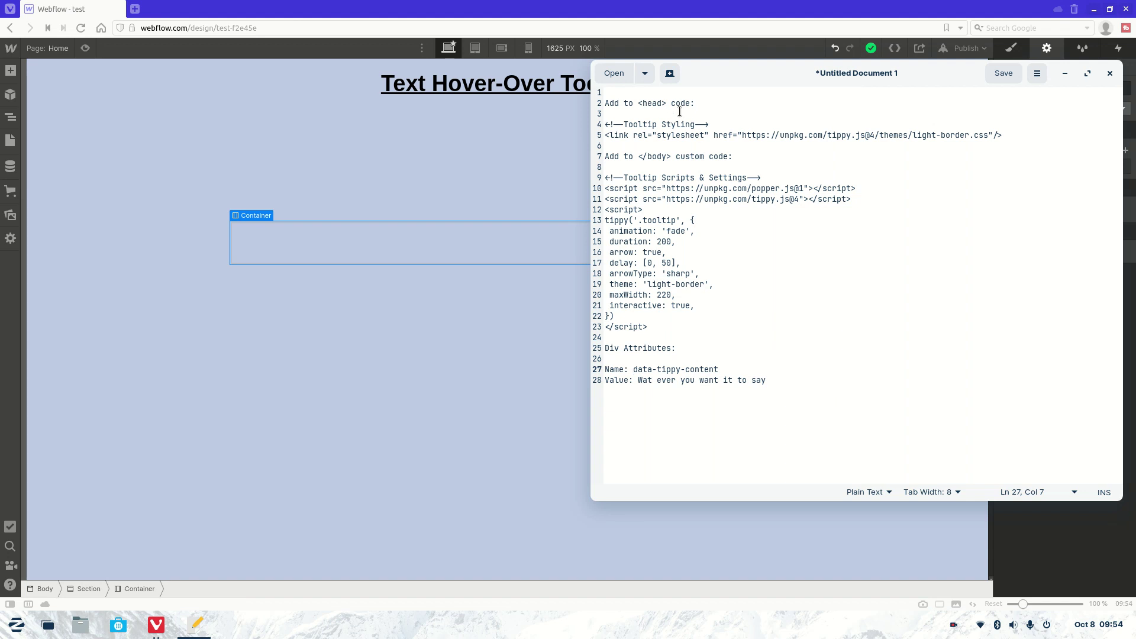
click(678, 112)
drag(864, 137, 827, 136)
drag(1025, 137, 590, 123)
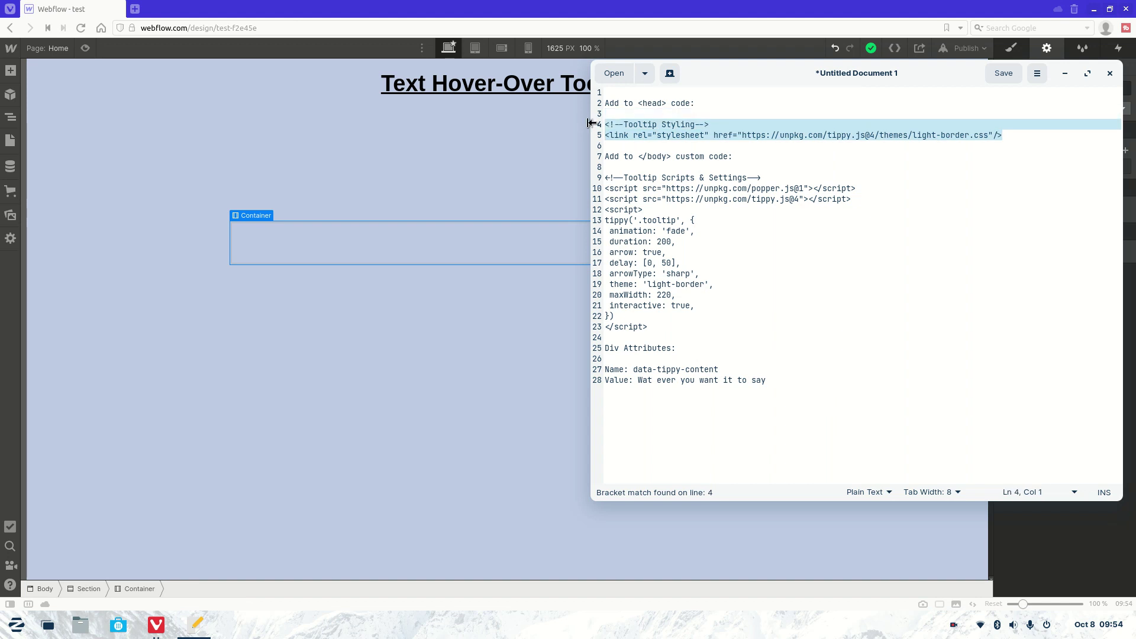
Paste the Tippy stylesheet link into the Home page's Inside <head> custom code.
click(286, 172)
click(10, 140)
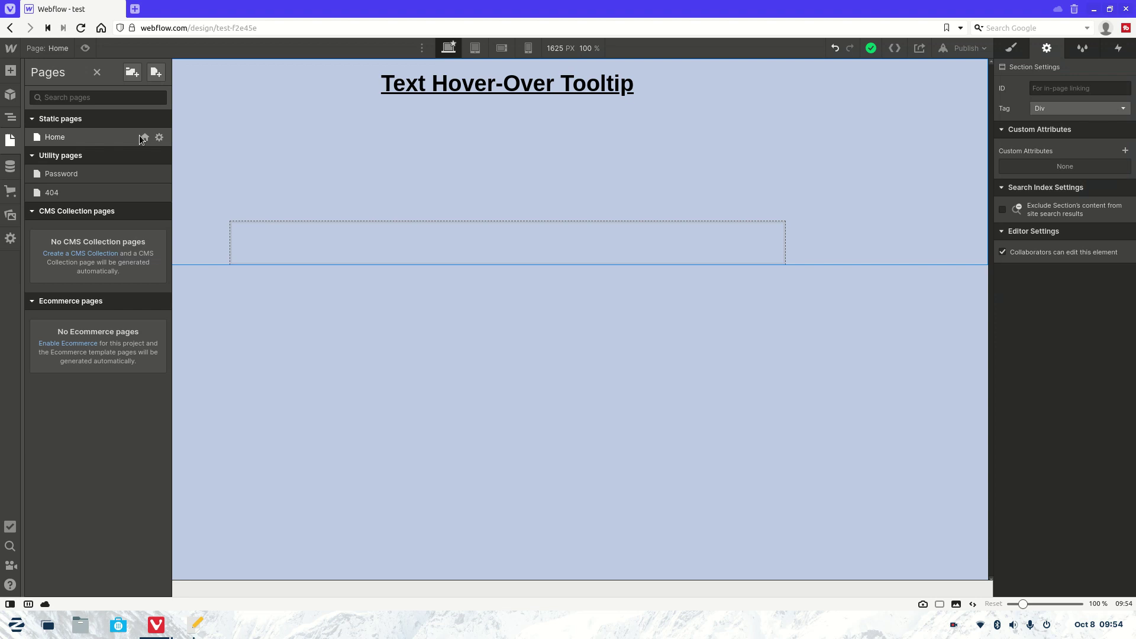
click(158, 137)
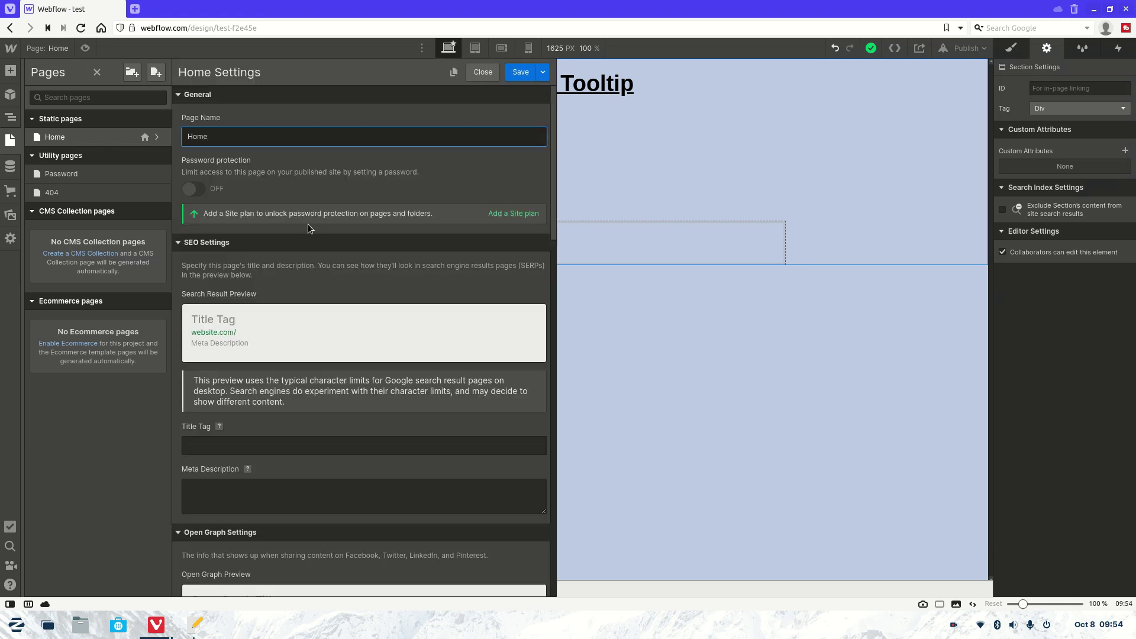
scroll(310, 223, down, 15)
scroll(307, 234, up, 4)
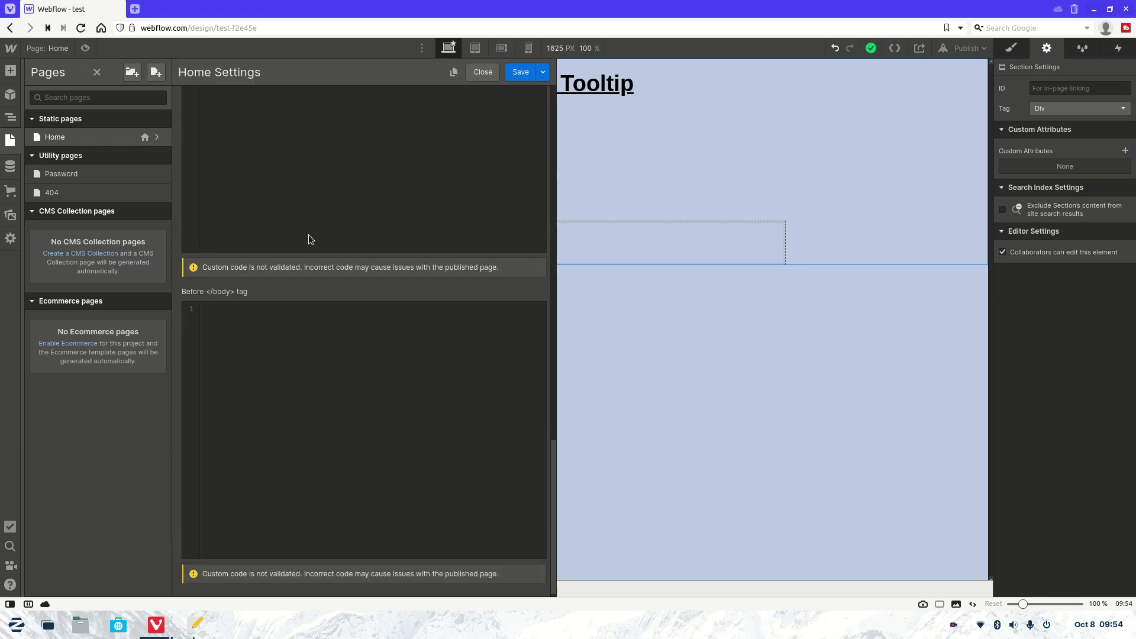
click(272, 228)
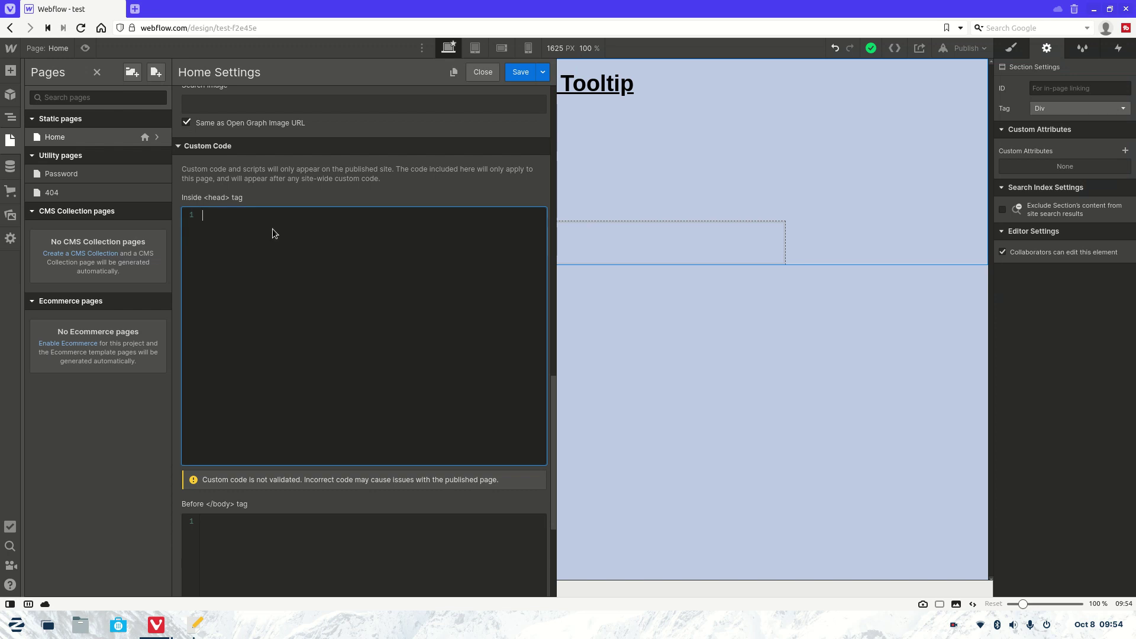
text(<!--Tooltip Styling--> <link rel="stylesheet" href="https://unpkg.com/tippy.js@4/themes/light-border.css"/>)
Copy the tooltip script block from gedit and paste it into Before </body>.
click(196, 625)
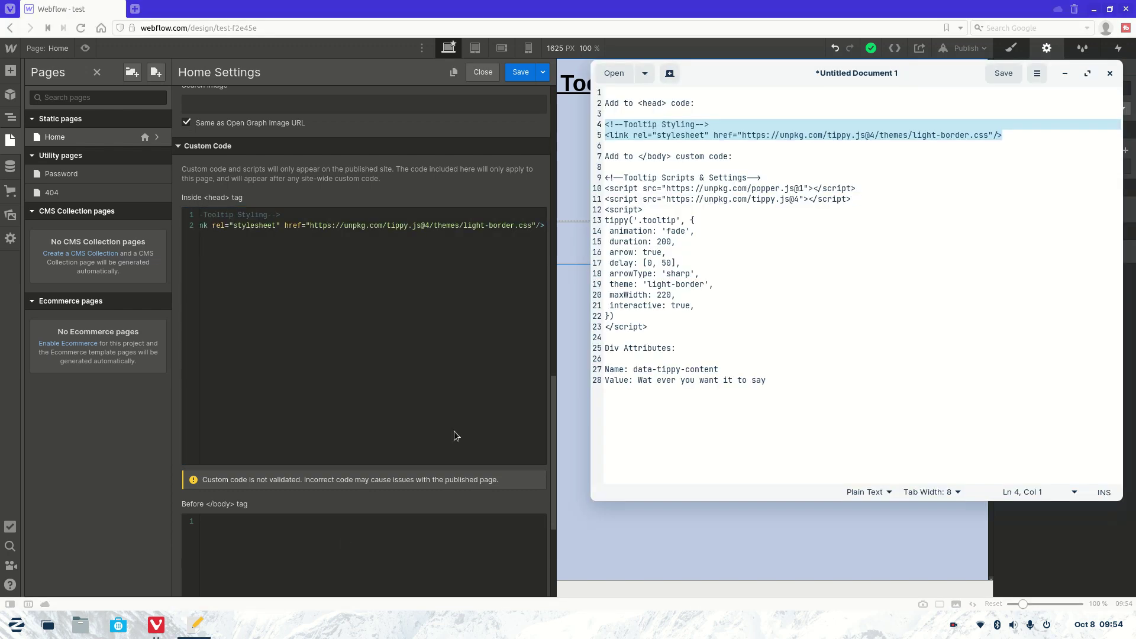
drag(703, 329, 600, 183)
key(ctrl+c)
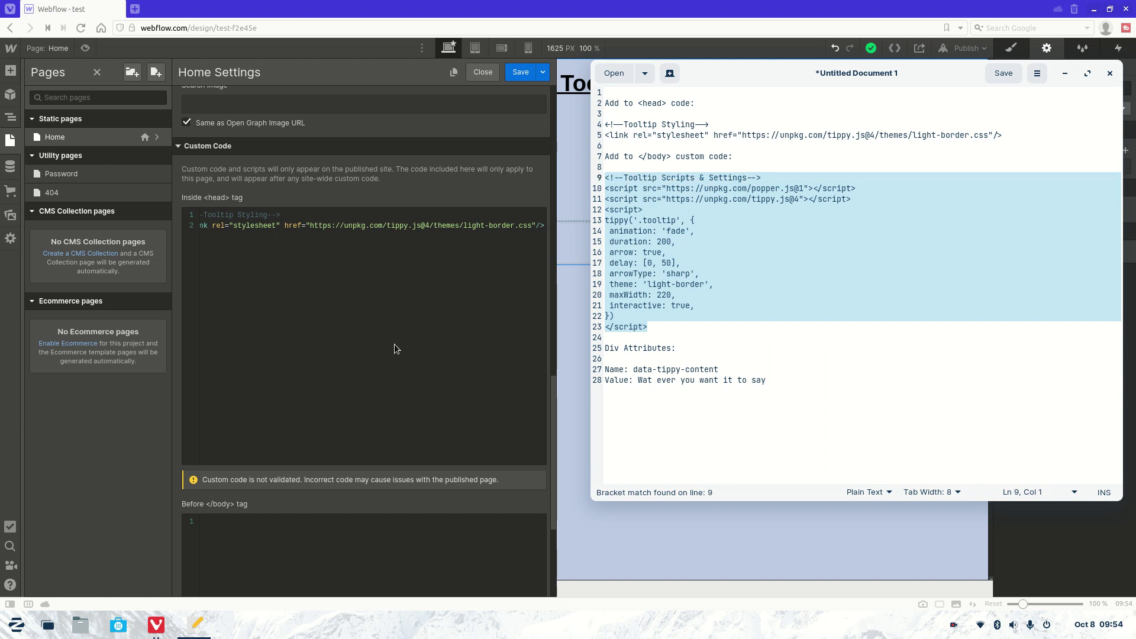
scroll(356, 354, down, 5)
click(276, 453)
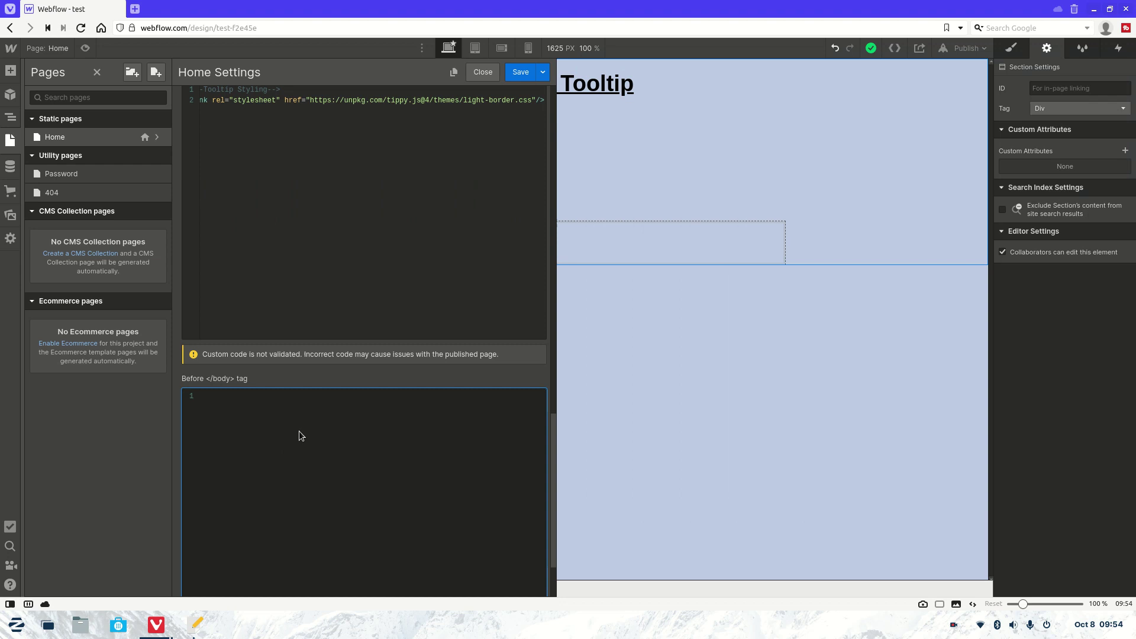
key(ctrl+v)
scroll(299, 435, up, 3)
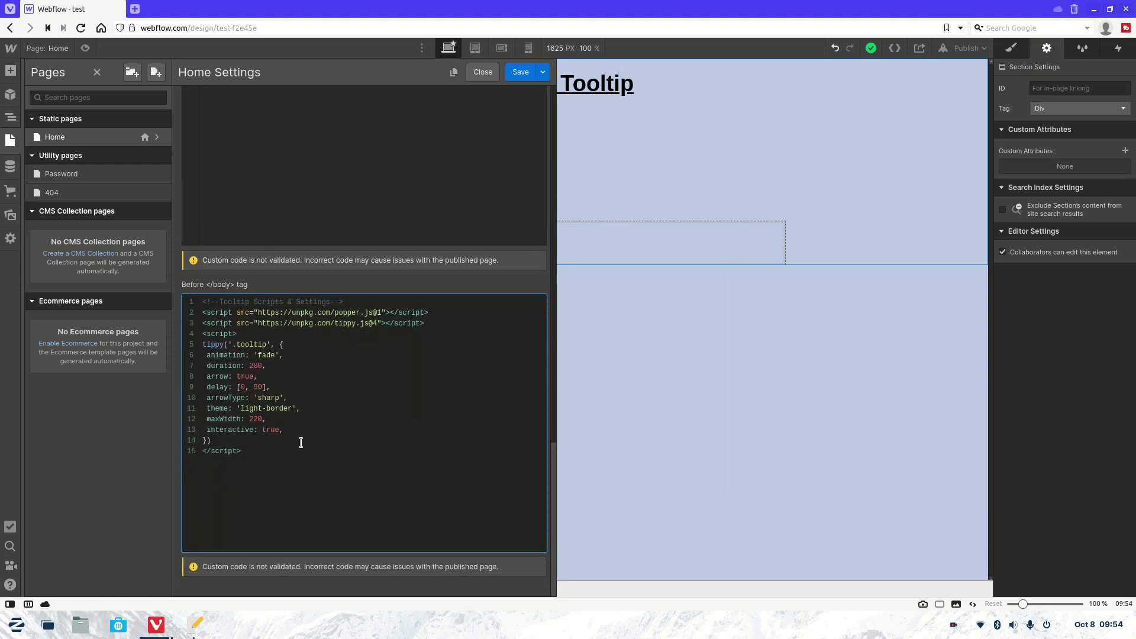
scroll(451, 205, up, 2)
Save the Home page custom code and add a Button inside the Container.
click(521, 72)
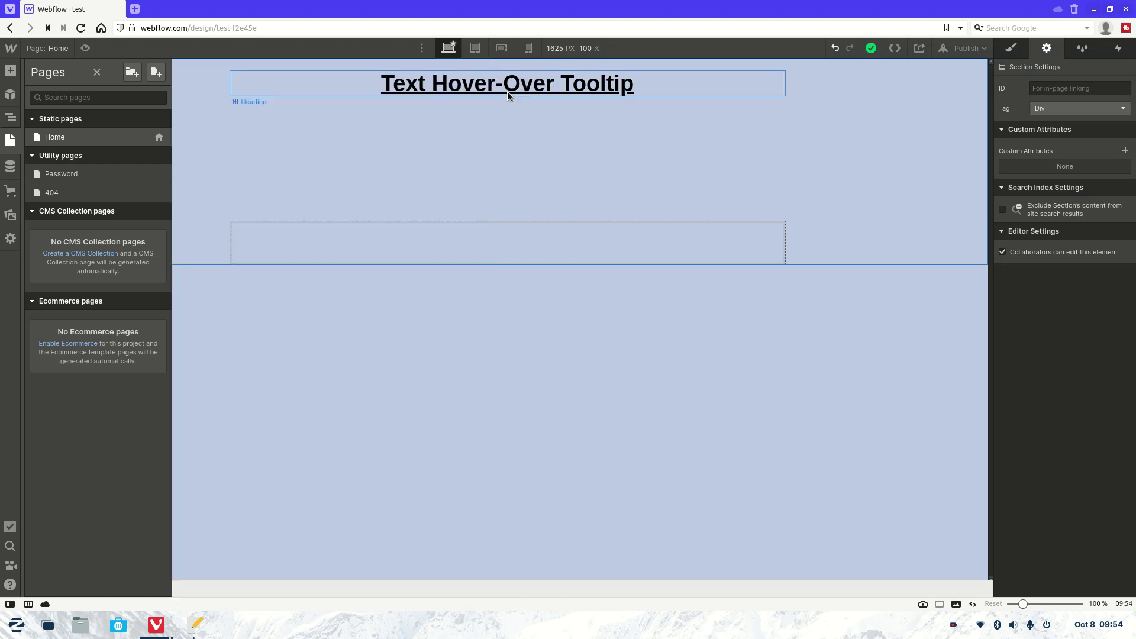
click(374, 231)
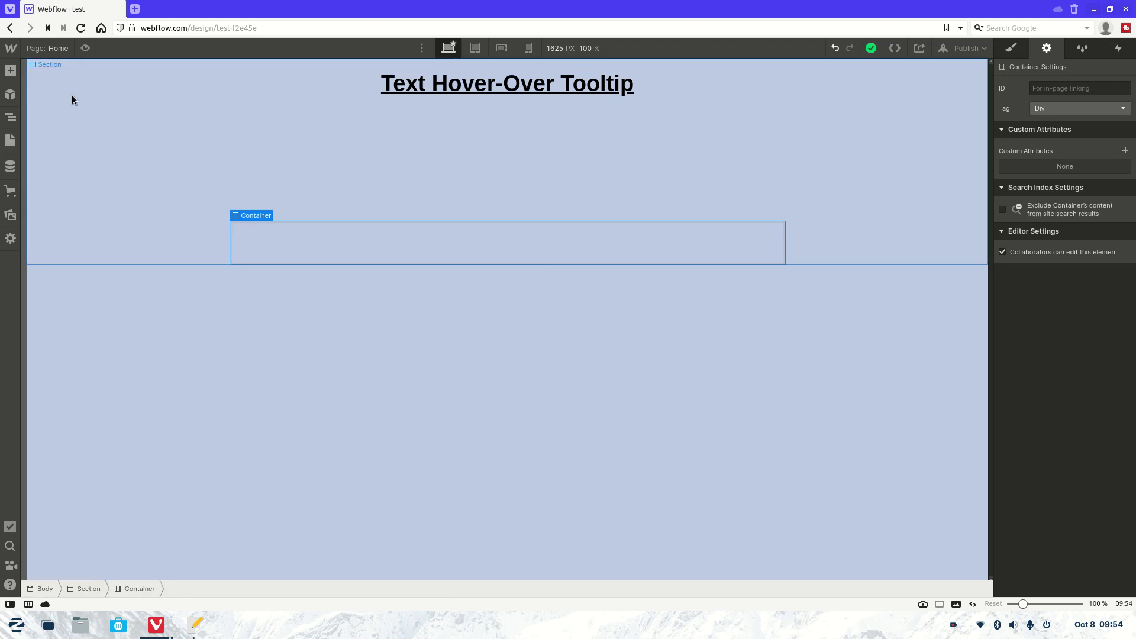
click(10, 70)
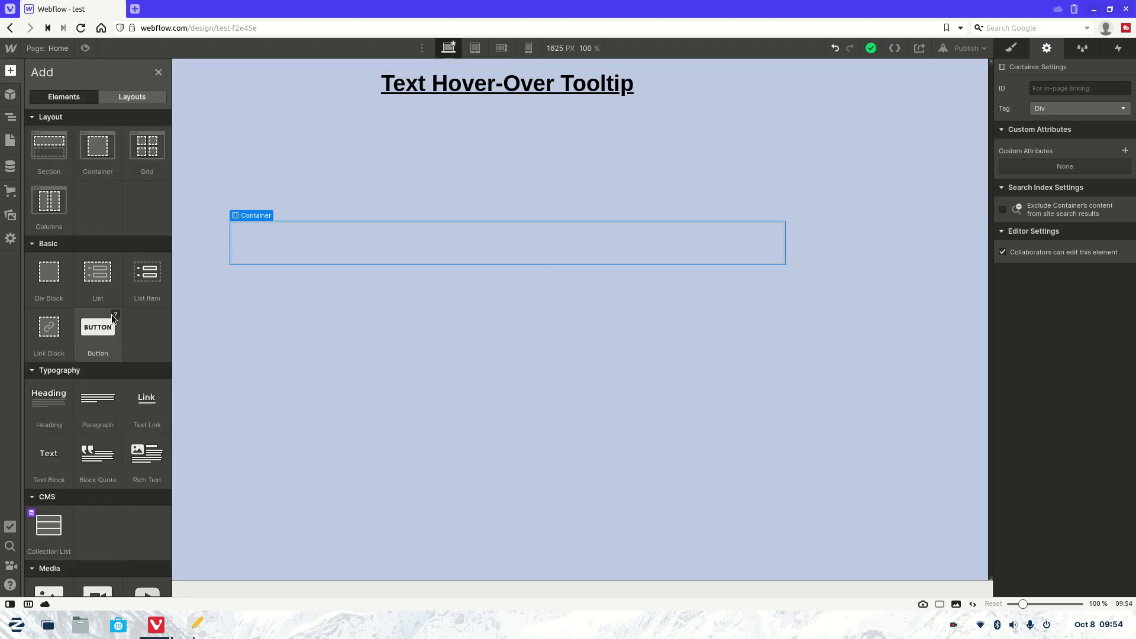
scroll(114, 315, down, 2)
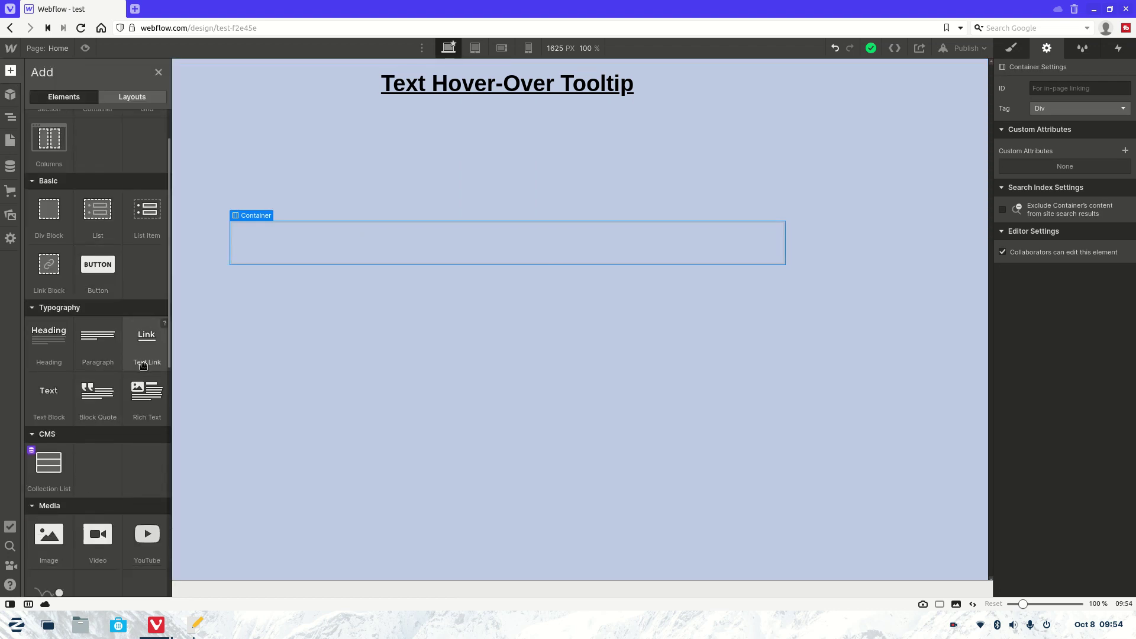
drag(98, 266, 453, 245)
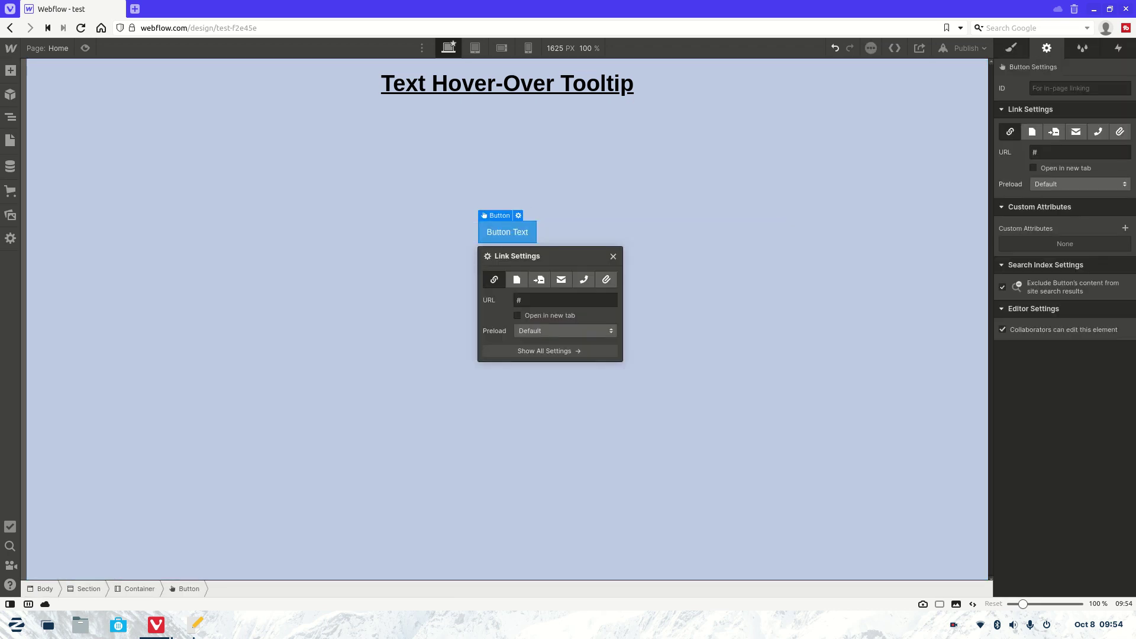
Set the new button's background colour to black.
click(1021, 49)
scroll(1051, 305, down, 5)
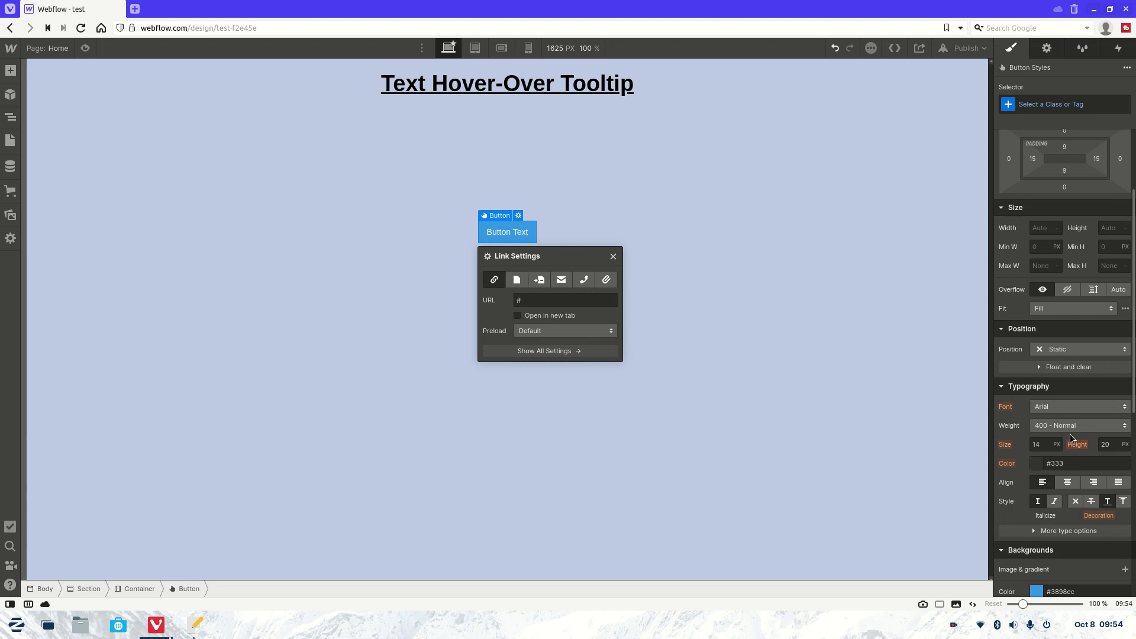
click(1043, 502)
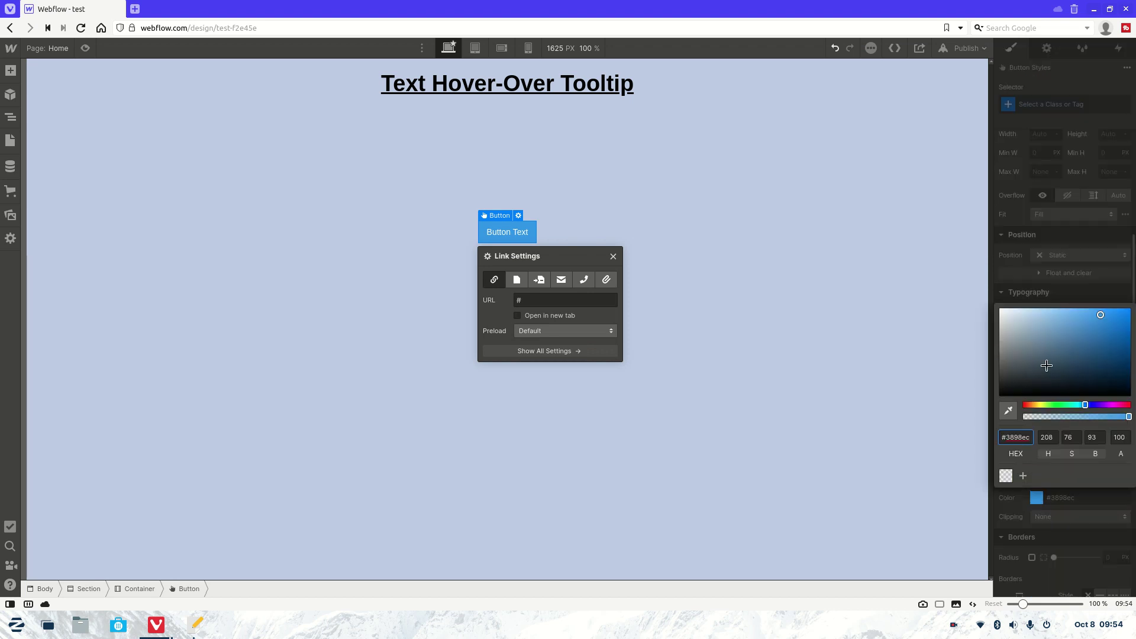
click(1010, 316)
drag(1008, 329, 774, 396)
click(695, 312)
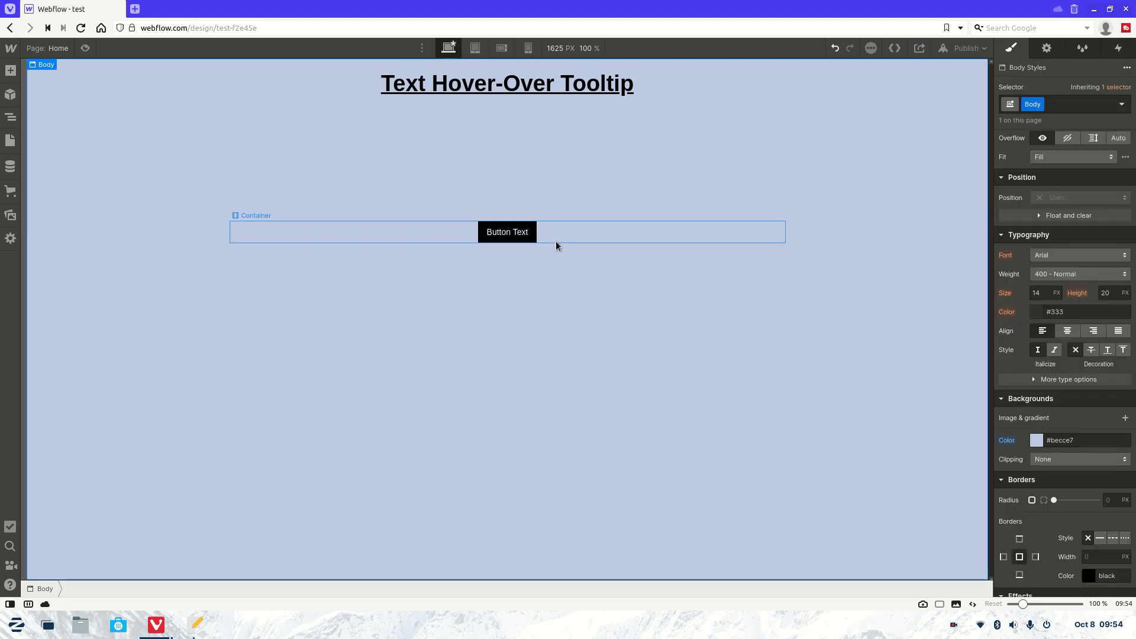
click(535, 239)
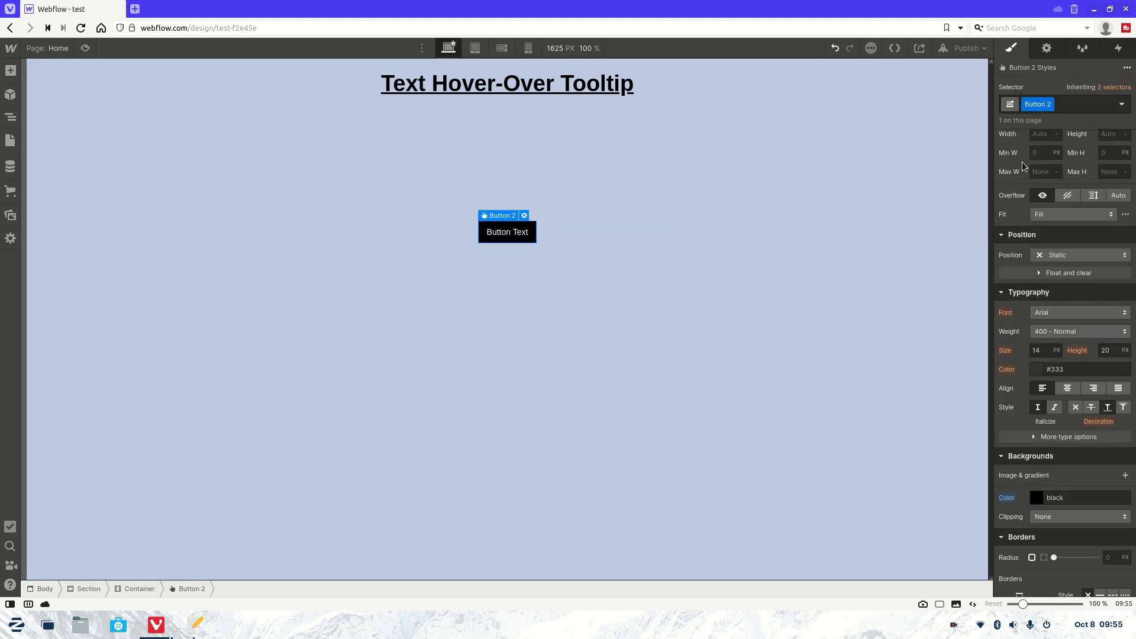
Add the 'tooltip' combo class to the black button and show its element settings.
click(1063, 105)
text(tool)
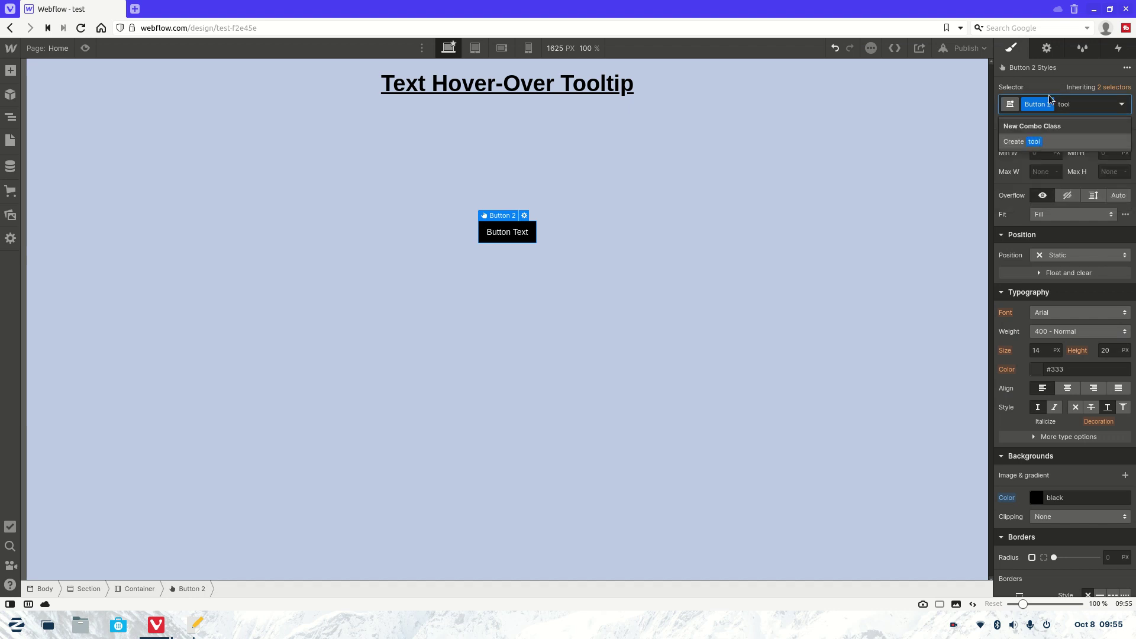
text(tip)
key(Return)
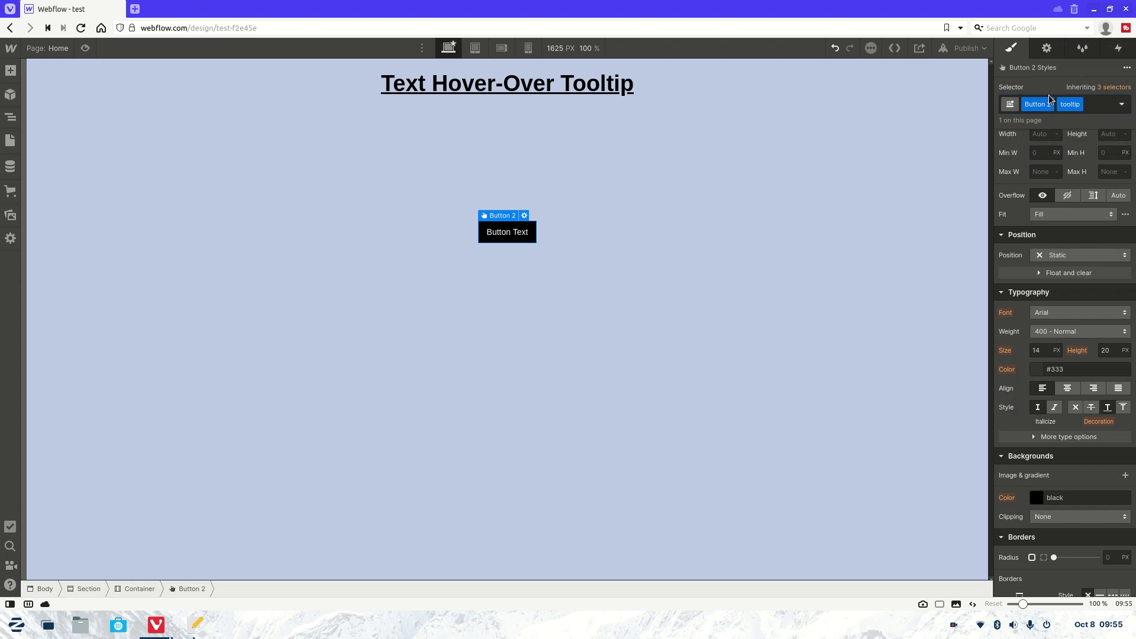
click(1047, 48)
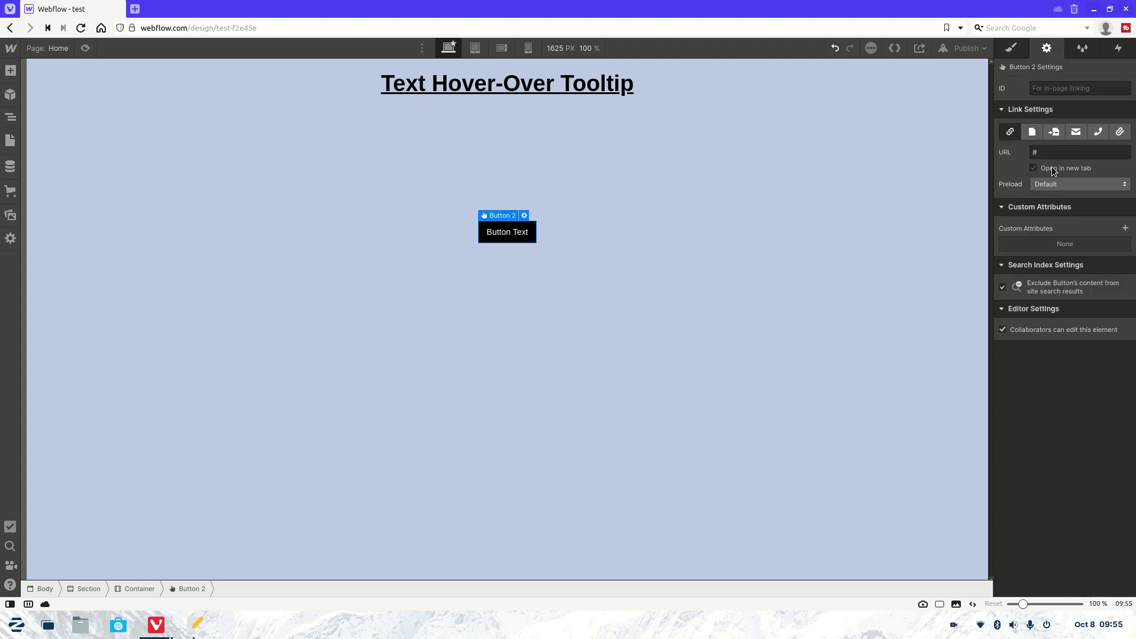
Copy the tippy attribute name from line 27 of the gedit notes and reselect the button.
click(1124, 228)
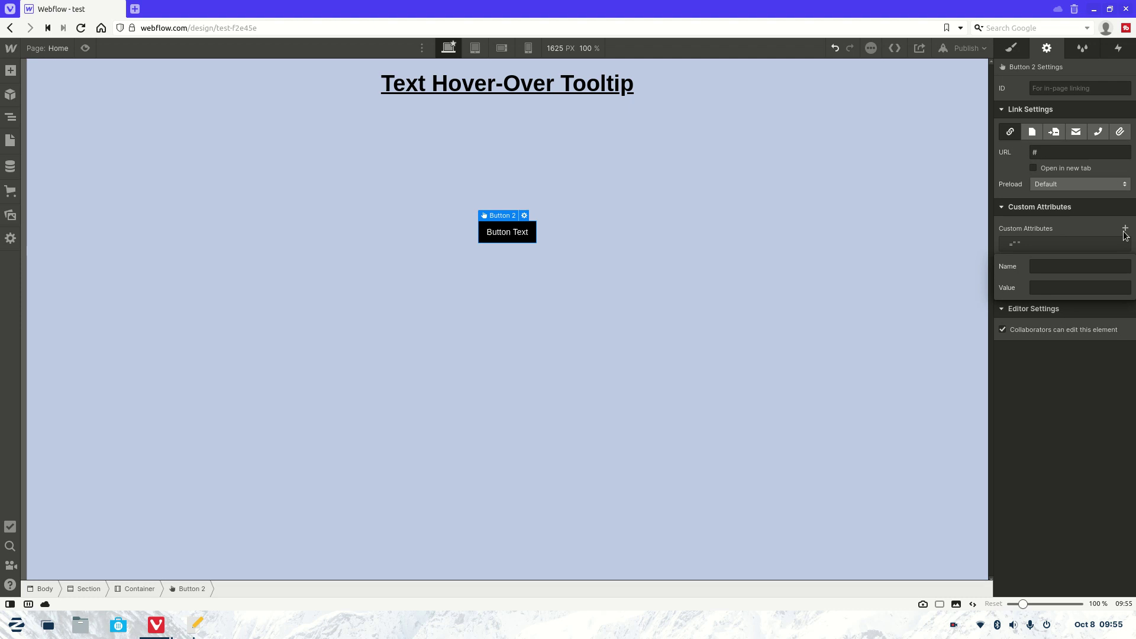
click(197, 624)
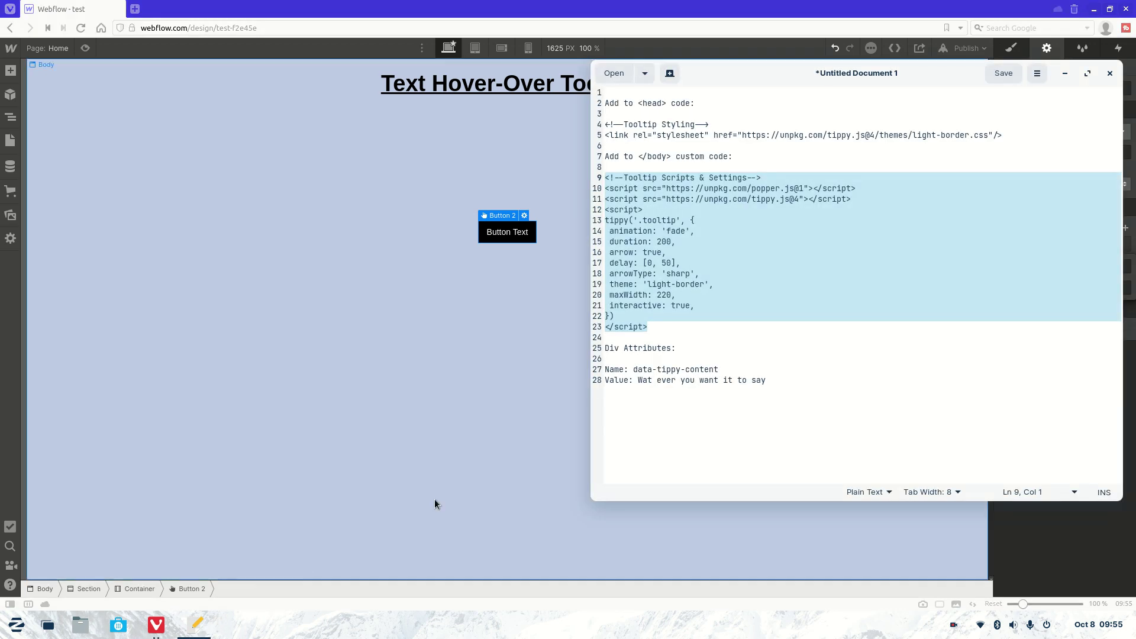
drag(723, 371, 635, 371)
key(ctrl+c)
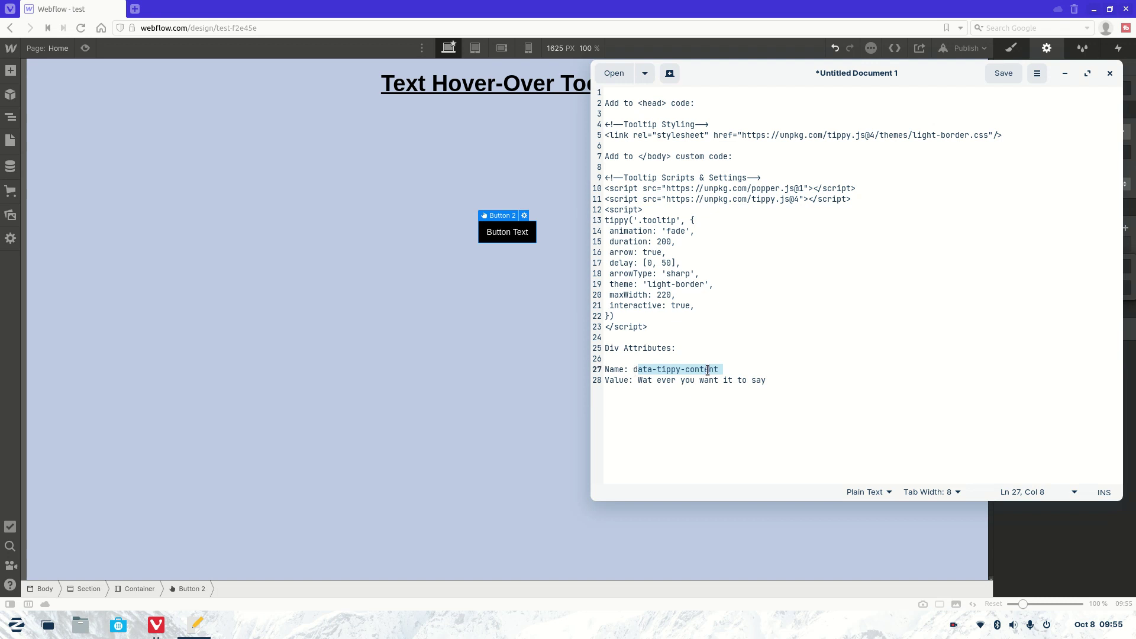
click(559, 371)
click(553, 371)
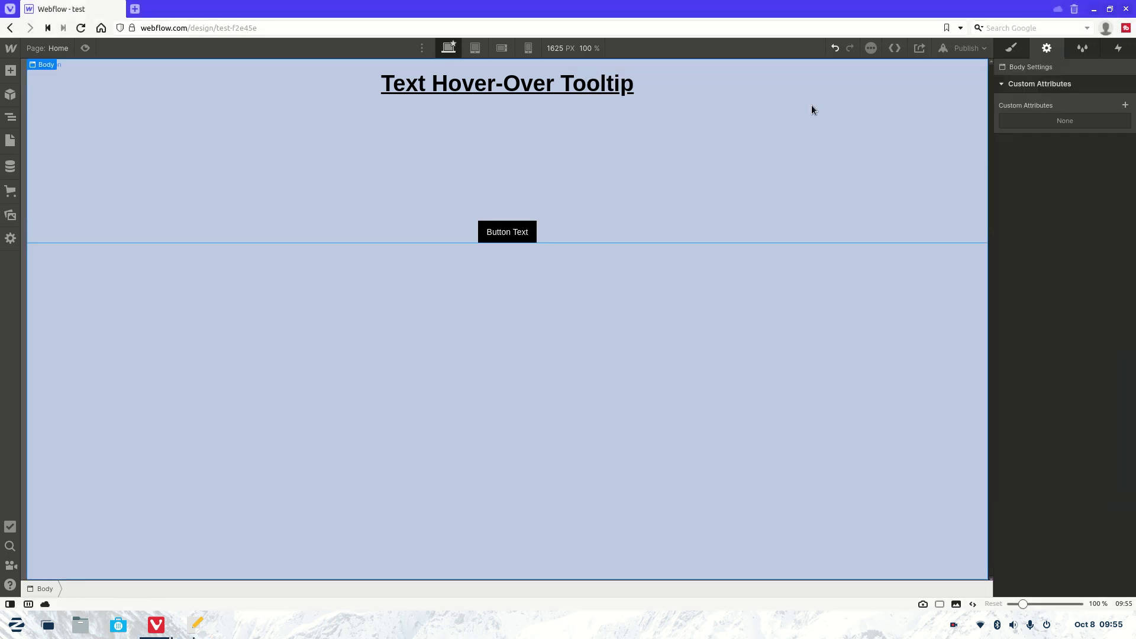
click(496, 222)
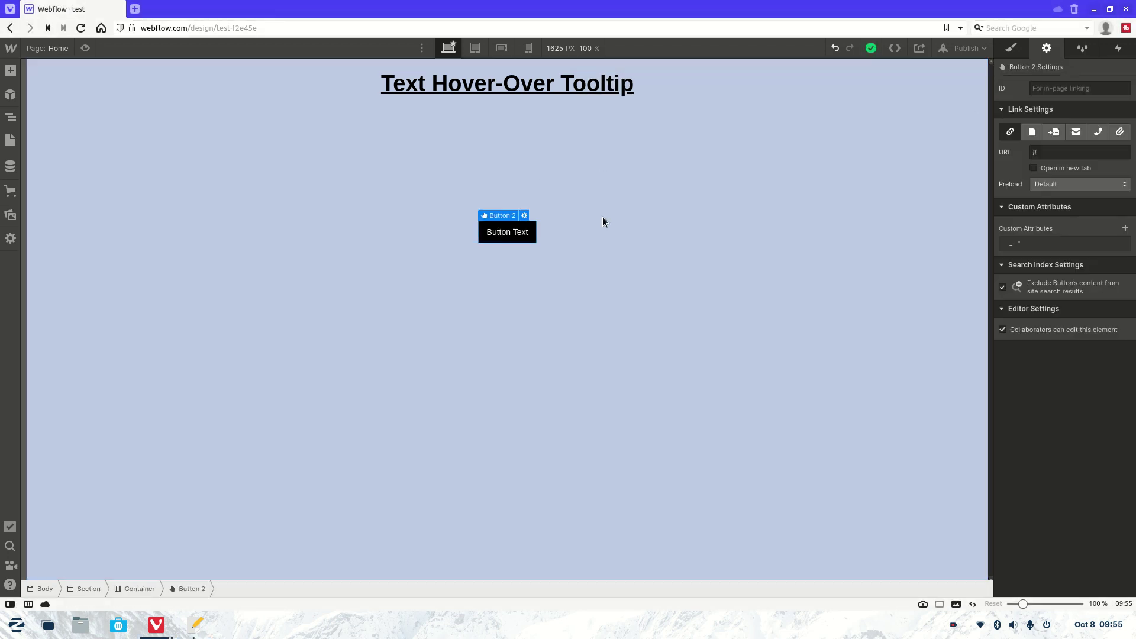
Add custom attribute ata-tippy-content with value 'Look at my button' and delete the empty row.
click(1126, 228)
click(1071, 280)
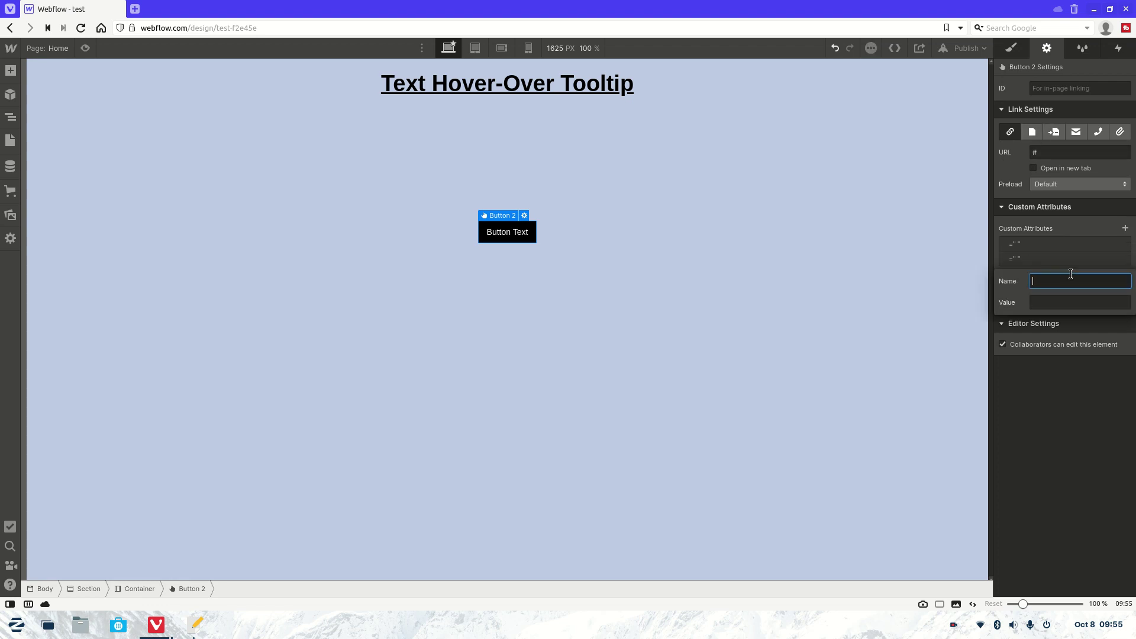
key(ctrl+v)
click(1078, 304)
text(L)
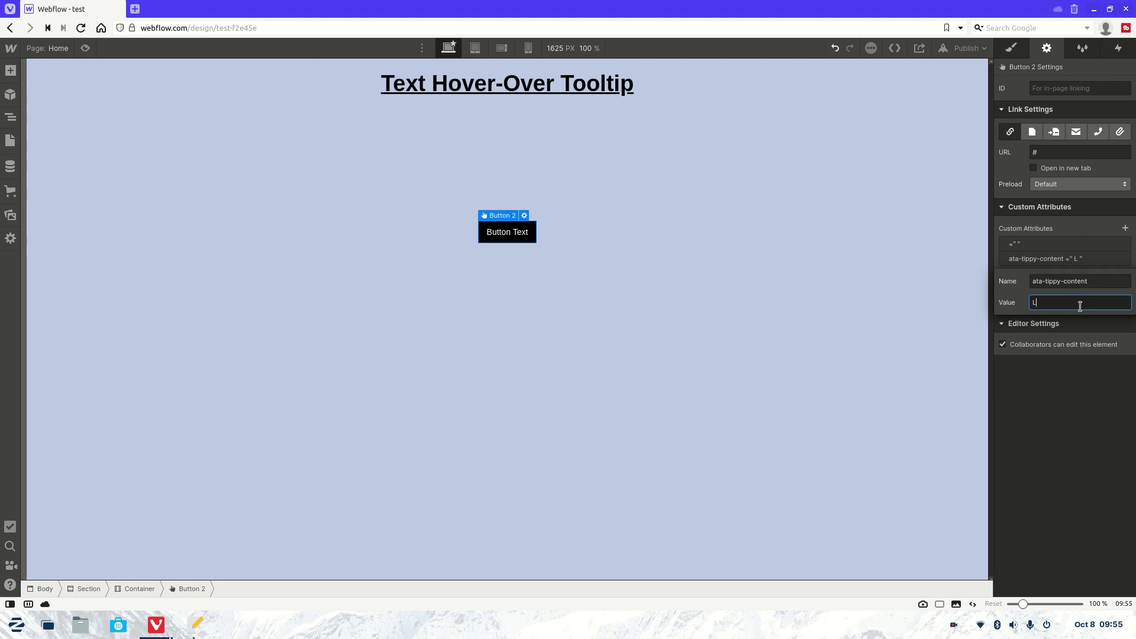
text(ook at my button)
click(1045, 375)
click(1123, 244)
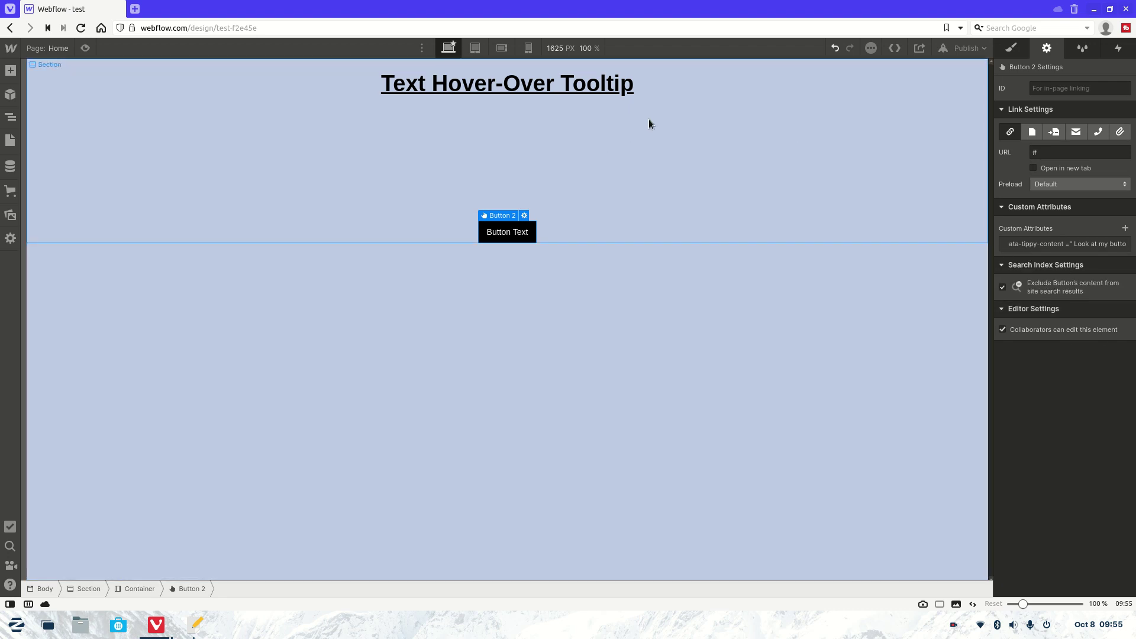
Publish the site to the selected webflow.io domain and close the publish dialog.
click(966, 51)
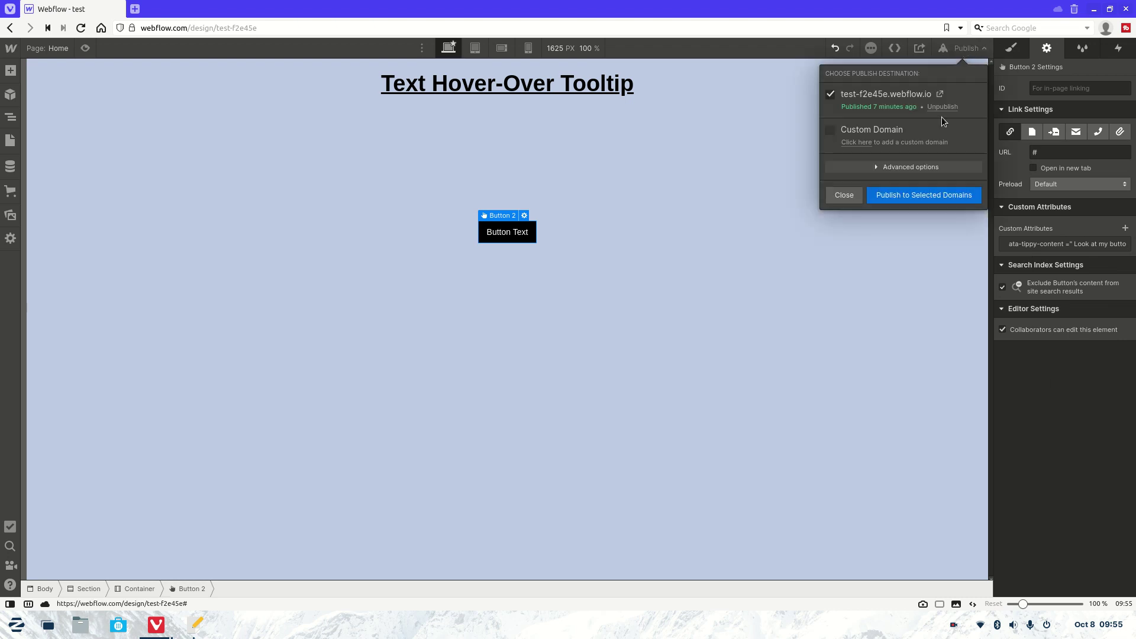
click(903, 196)
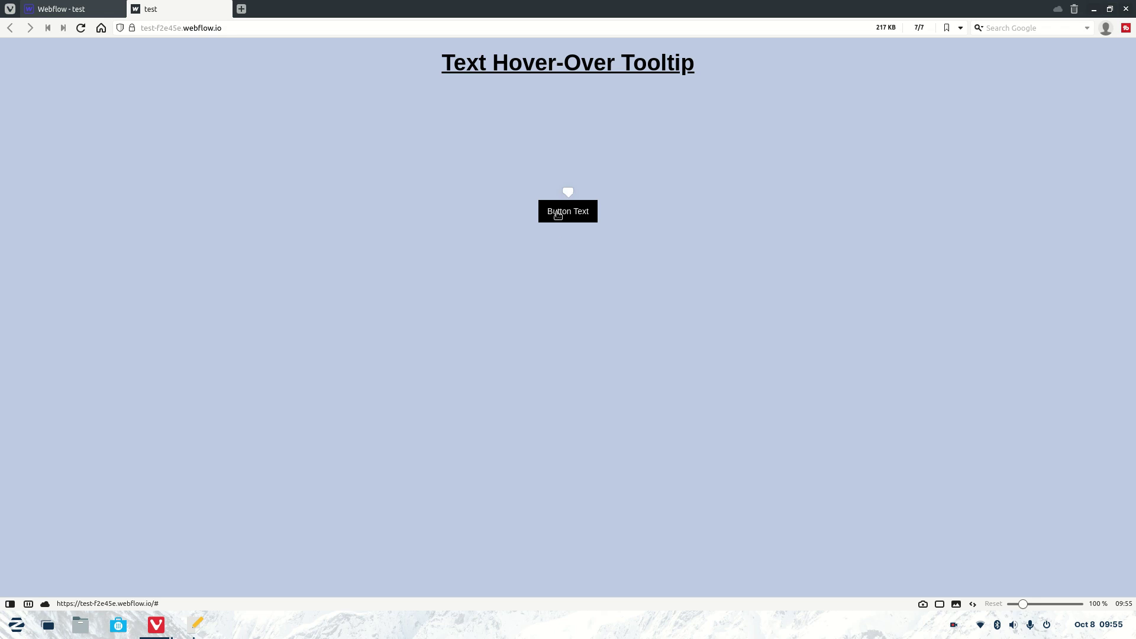
click(97, 7)
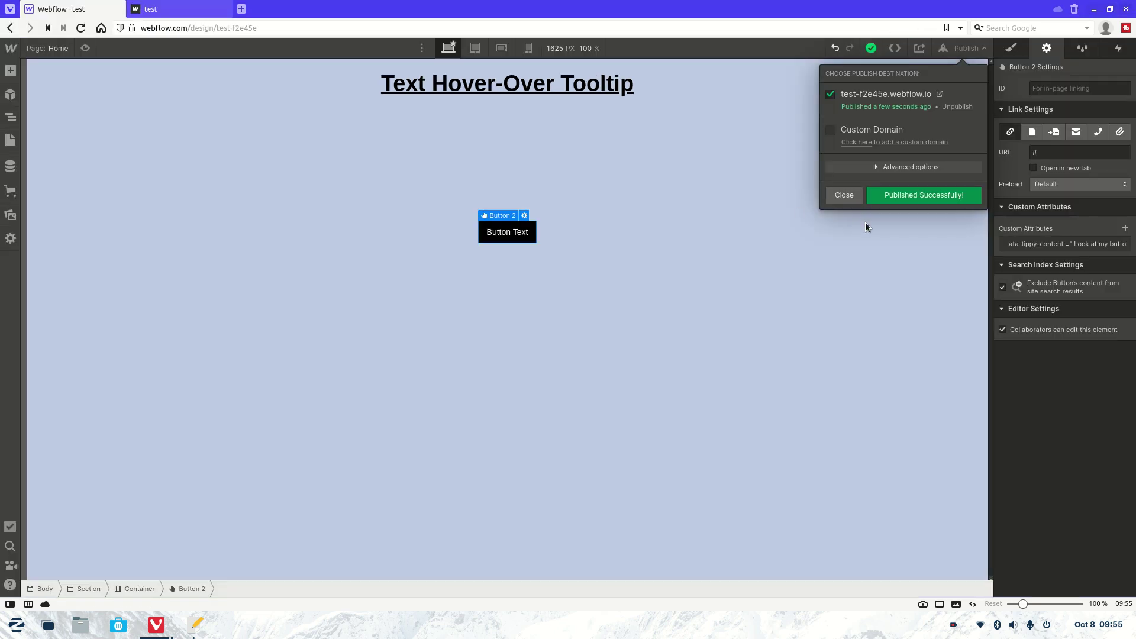
click(1096, 368)
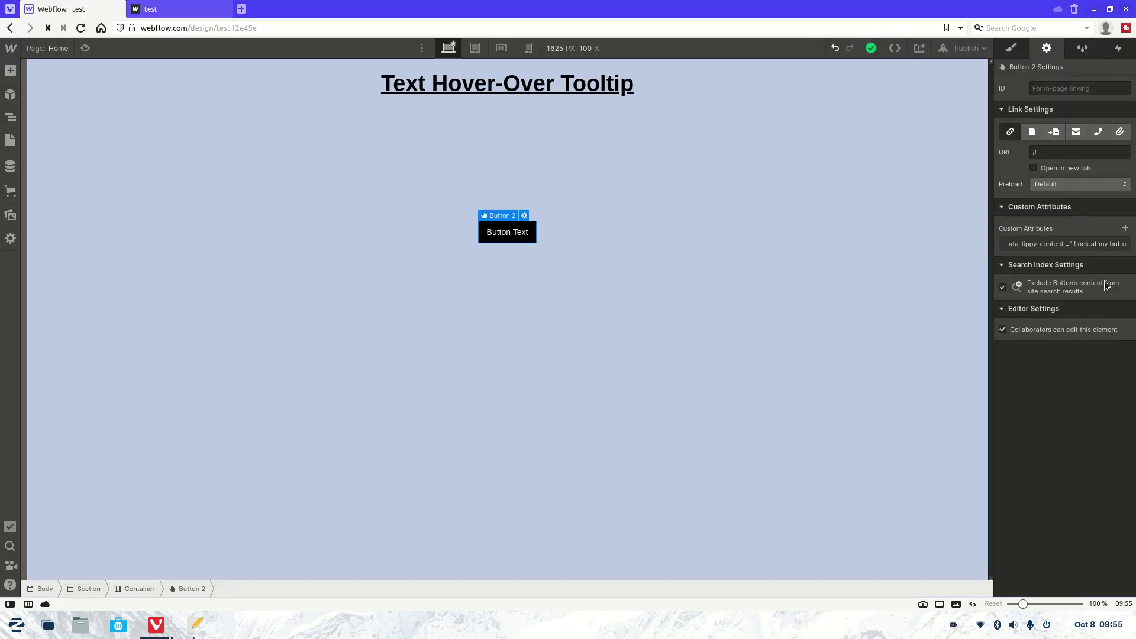
Add the missing 'd' so the attribute name reads data-tippy-content.
click(1094, 243)
click(1058, 261)
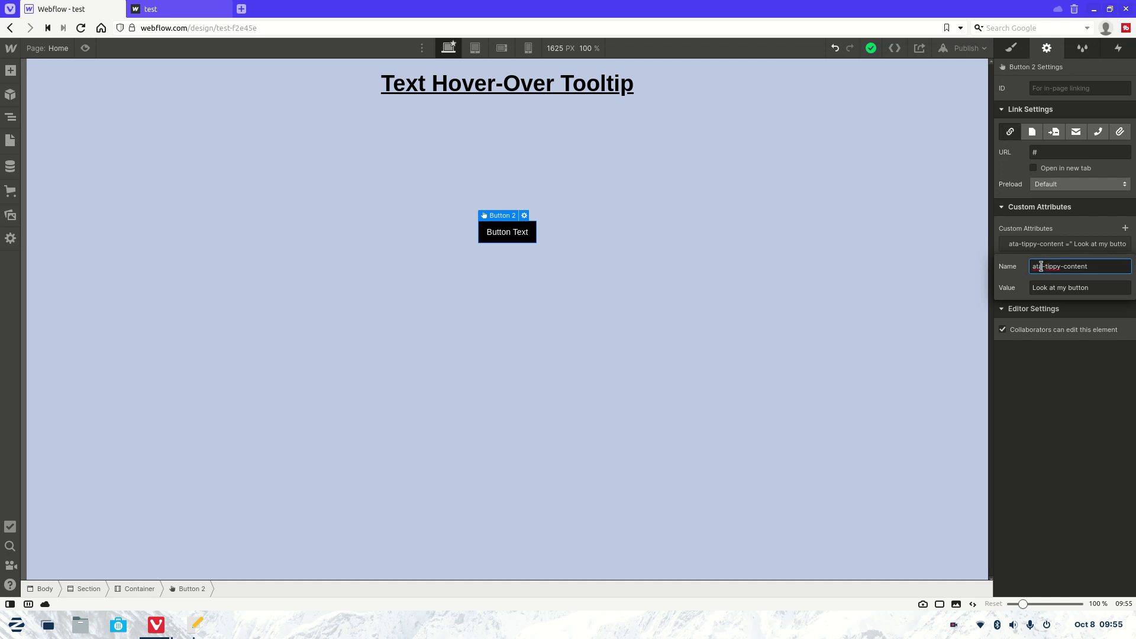
click(1034, 266)
click(202, 625)
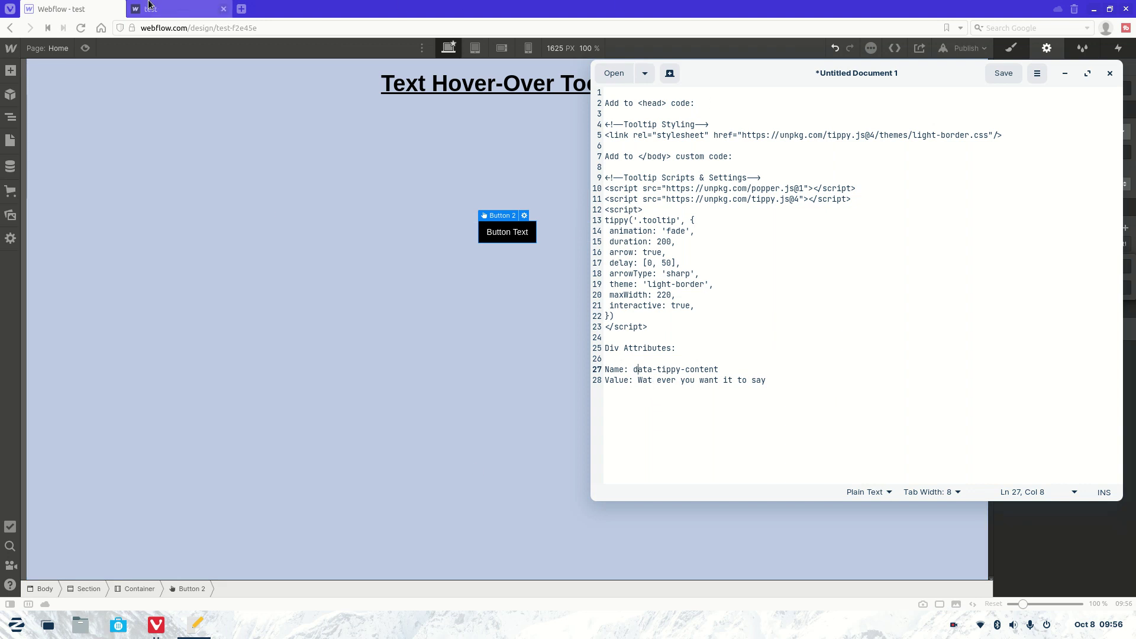
click(1064, 73)
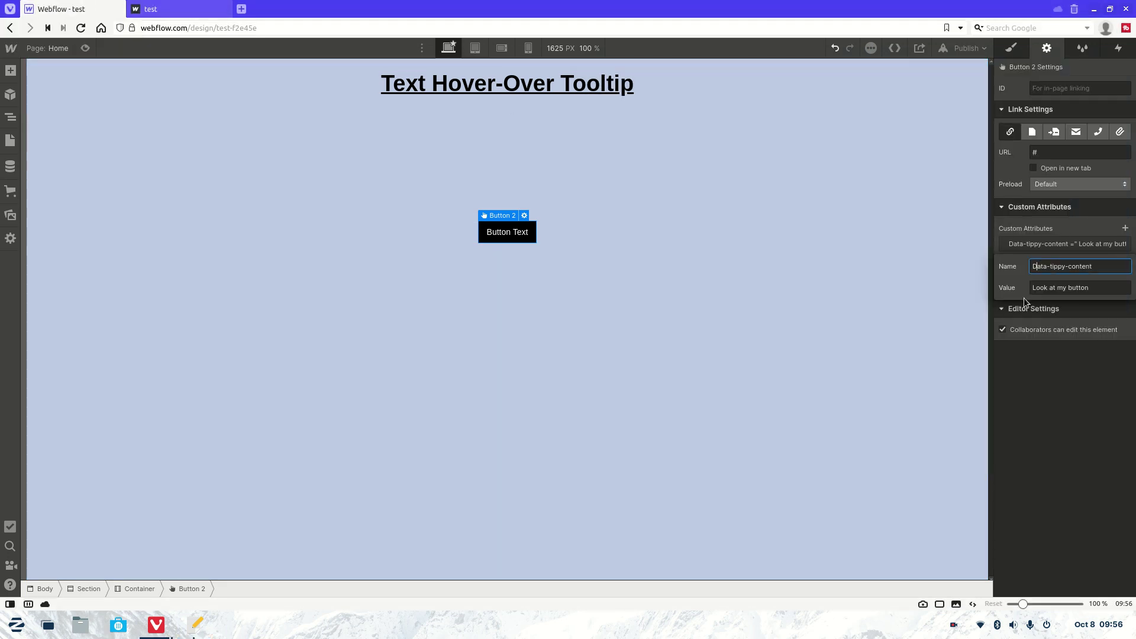
click(1088, 376)
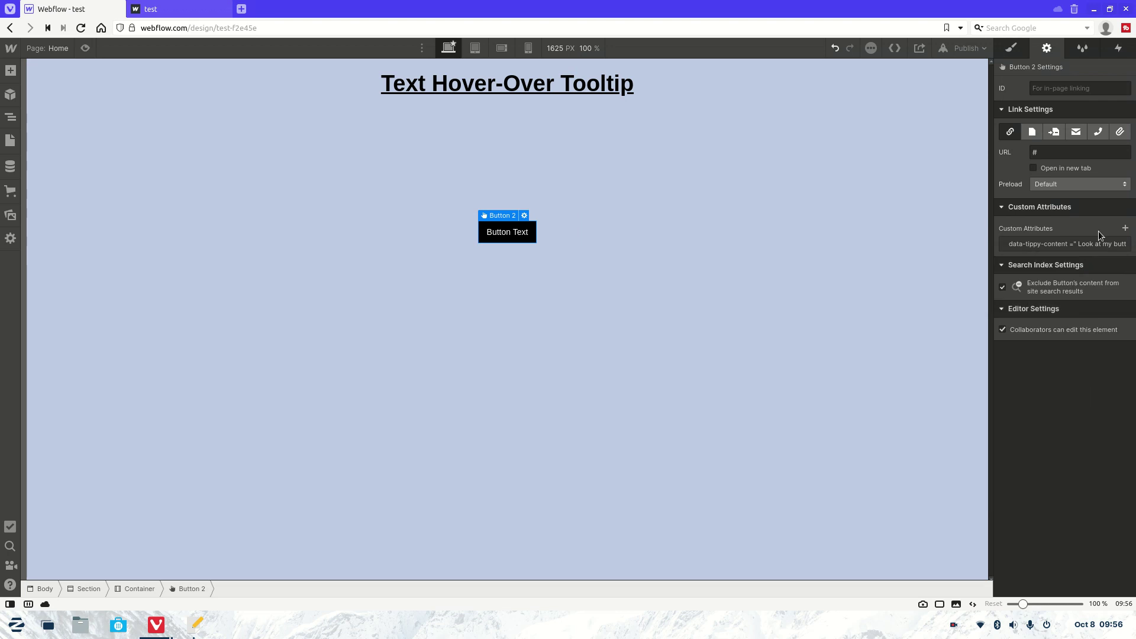
Publish the corrected site, reload the live test tab and check the button's tooltip.
click(971, 48)
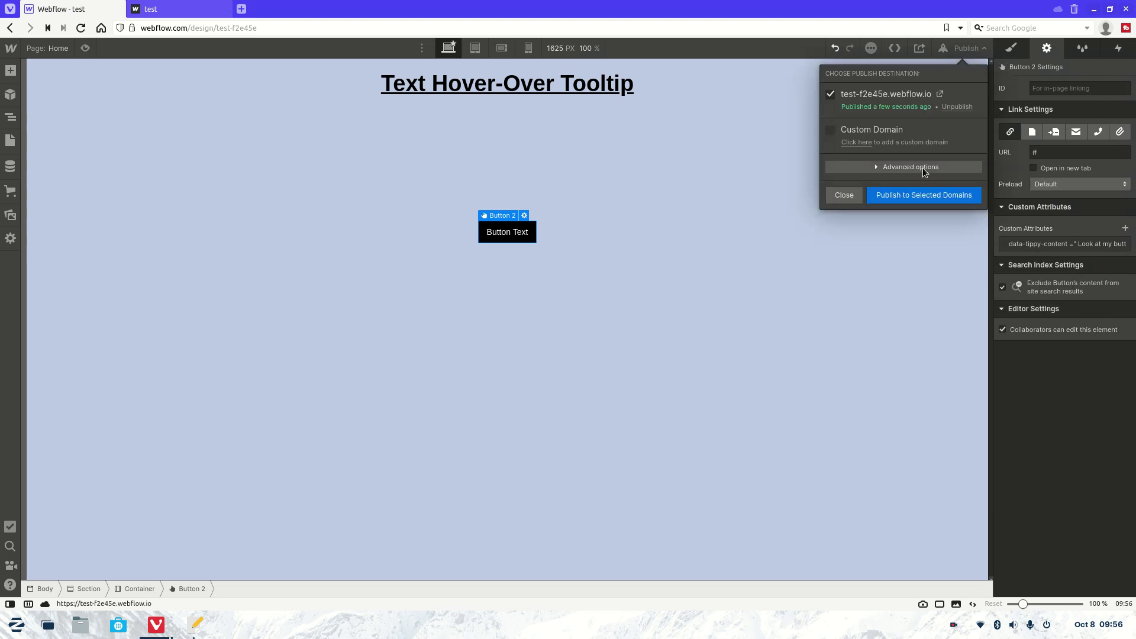
click(921, 197)
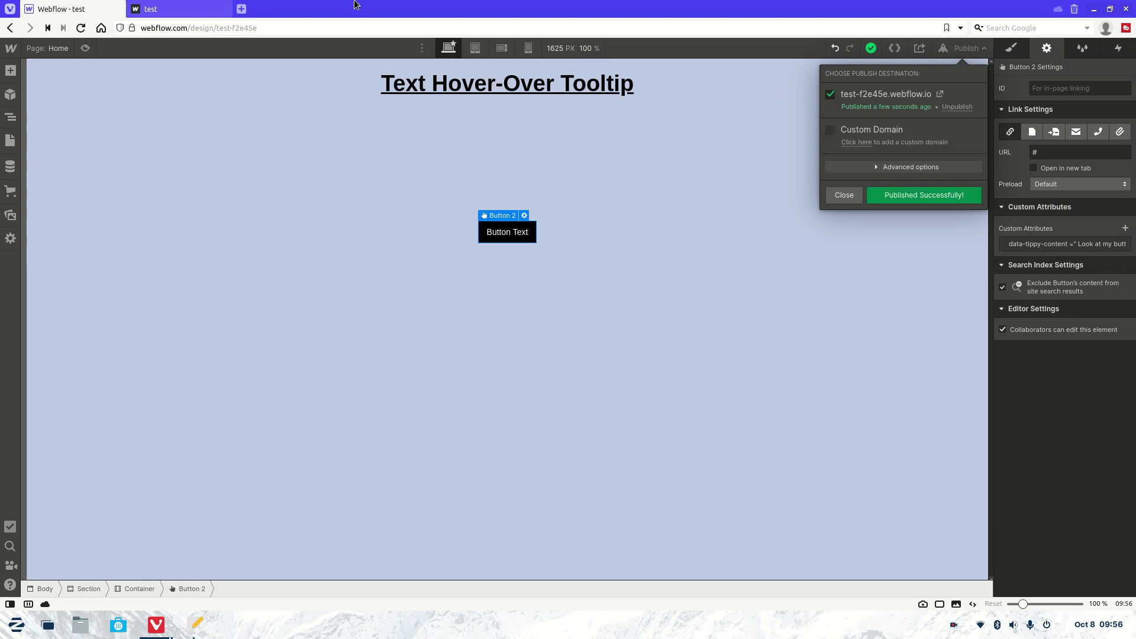
click(177, 8)
click(81, 28)
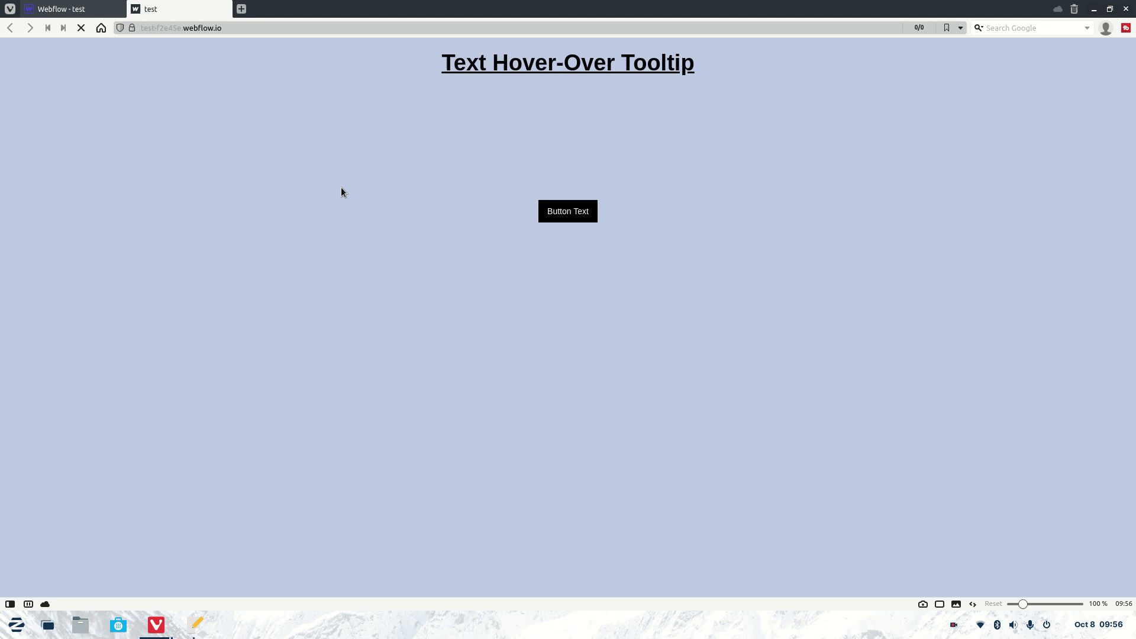
mouse_move(569, 215)
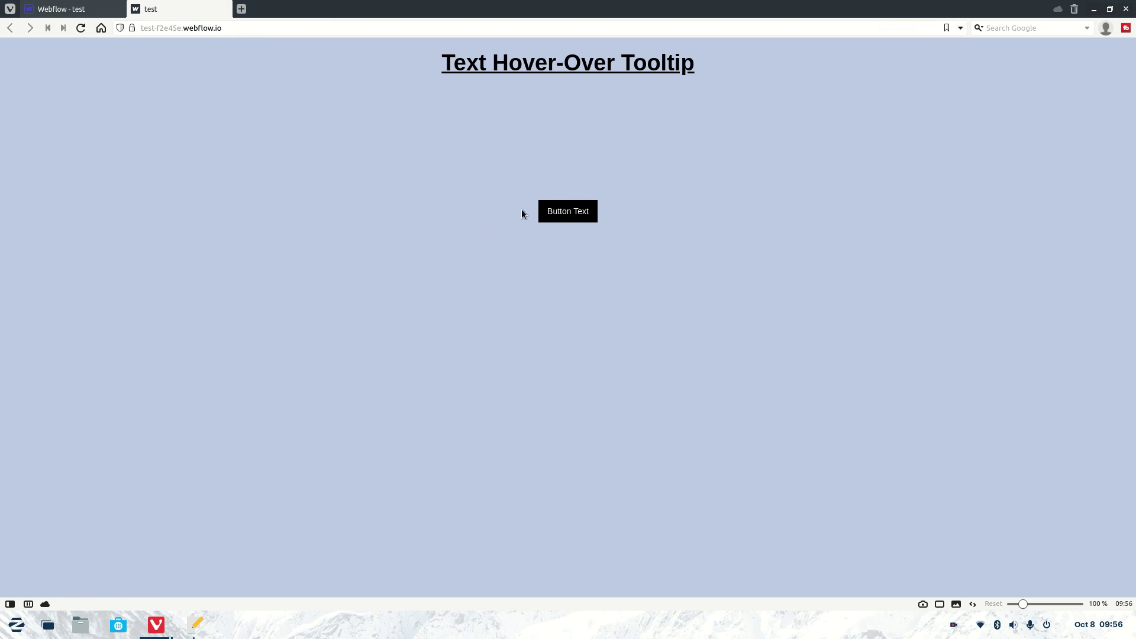
click(71, 9)
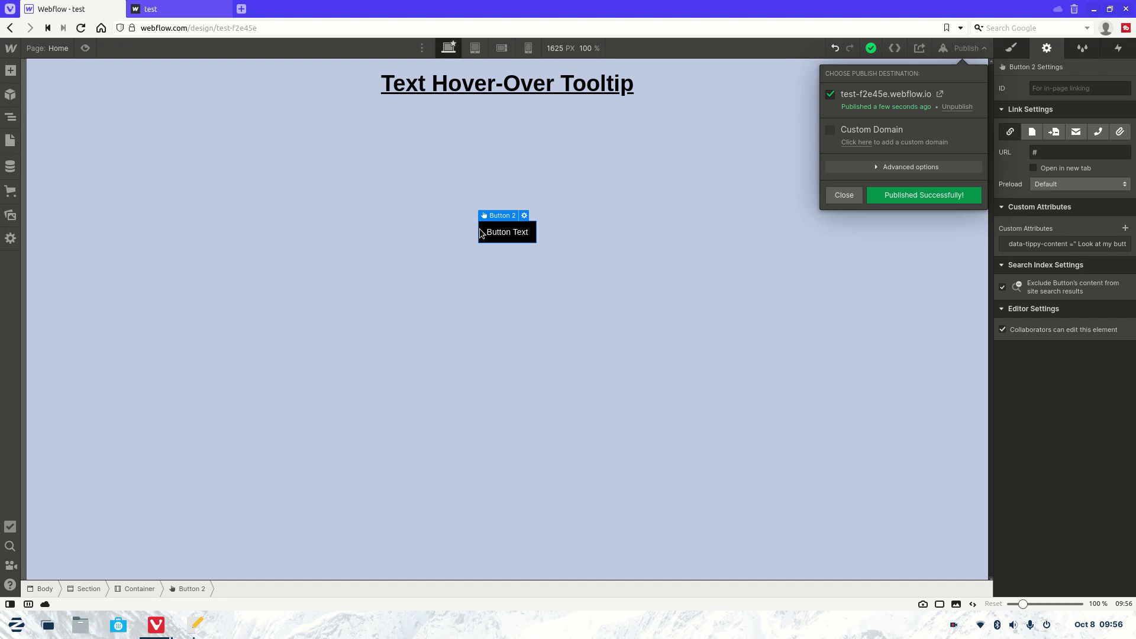